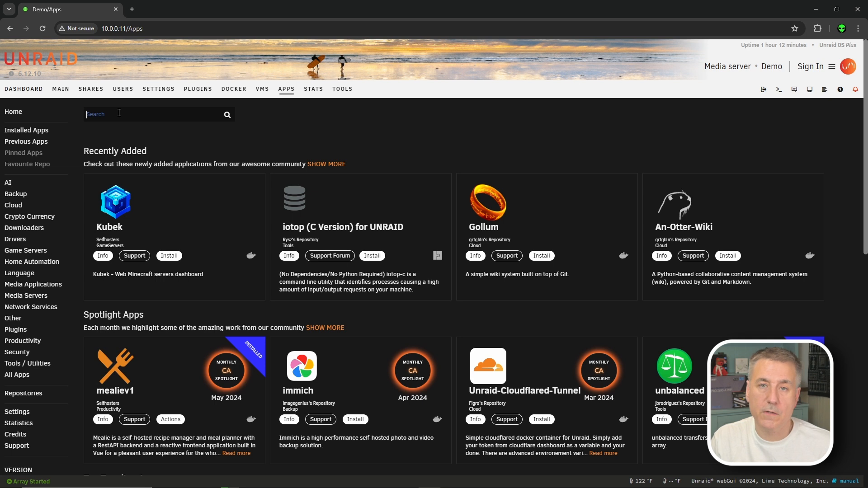
Step: Search the community apps for "binhex krusader" and start installing the binhex-krusader container
{"action": "type", "text": "binhex krusader"}
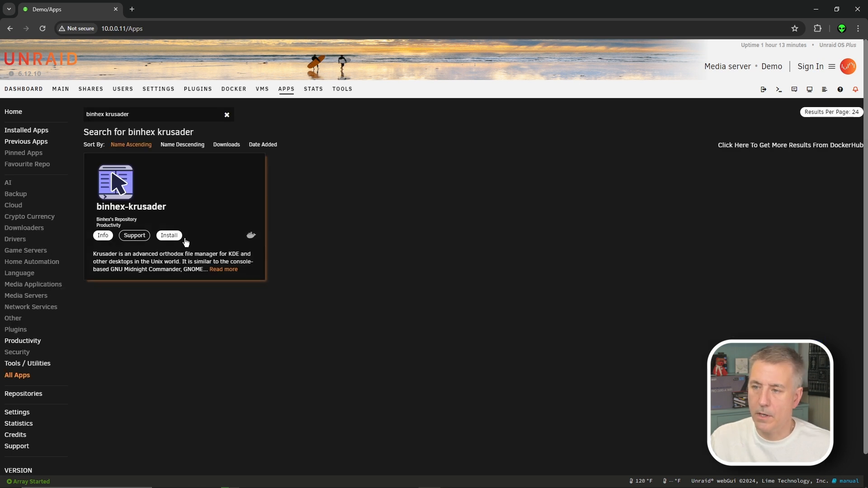
{"action": "left_click", "coordinate": [177, 238]}
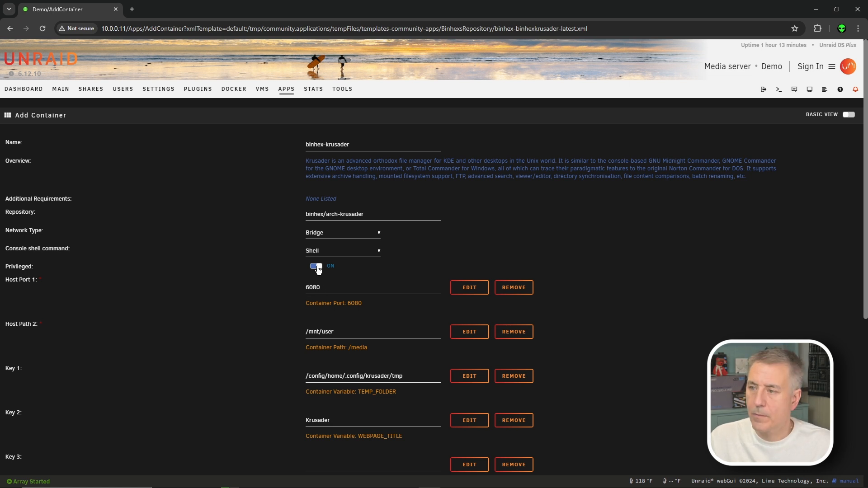
Step: Show the Docker port allocations and search the page for 6080 to check that the host port is free
{"action": "scroll", "coordinate": [316, 276], "scroll_direction": "down", "scroll_amount": 6}
{"action": "left_click", "coordinate": [311, 425]}
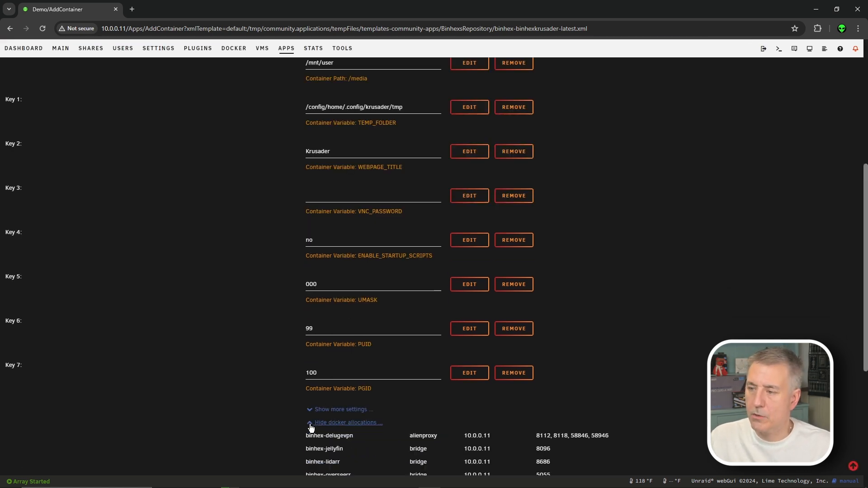
{"action": "scroll", "coordinate": [375, 262], "scroll_direction": "up", "scroll_amount": 6}
{"action": "double_click", "coordinate": [338, 282]}
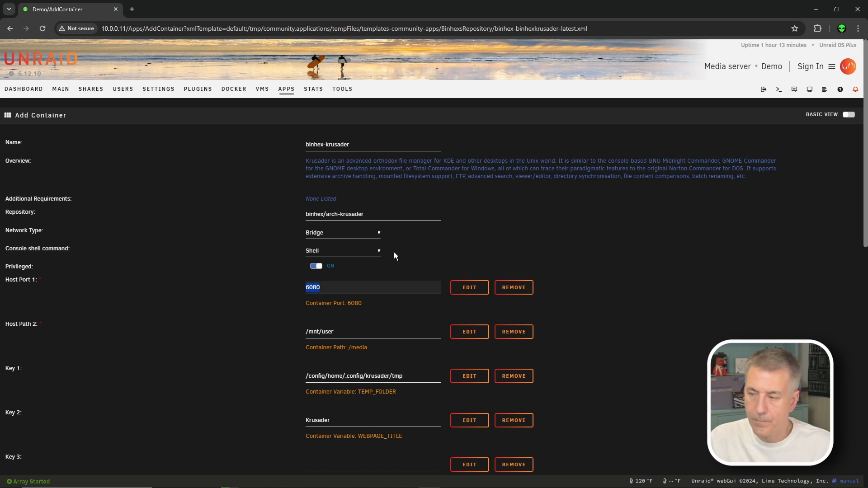
{"action": "key", "text": "ctrl+f"}
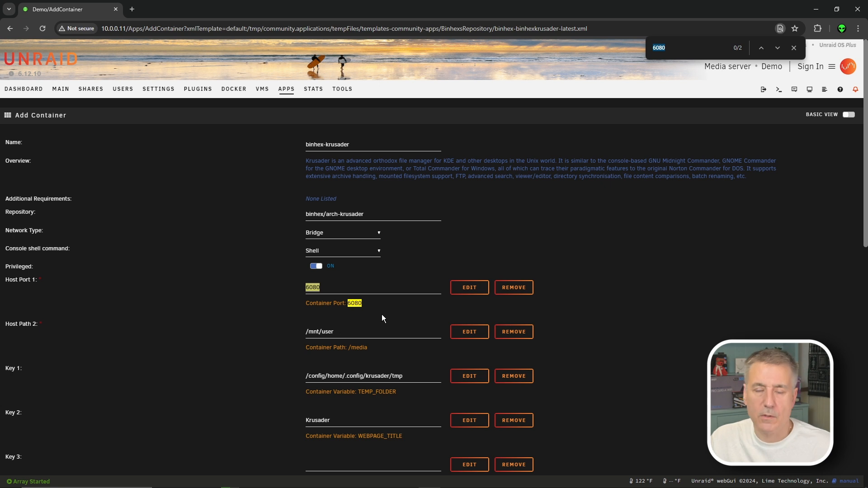
Step: Set Host Path 2 to /mnt/ and the WEBPAGE_TITLE variable to "Dmeo Krusader"
{"action": "left_click", "coordinate": [357, 331]}
{"action": "type", "text": "/"}
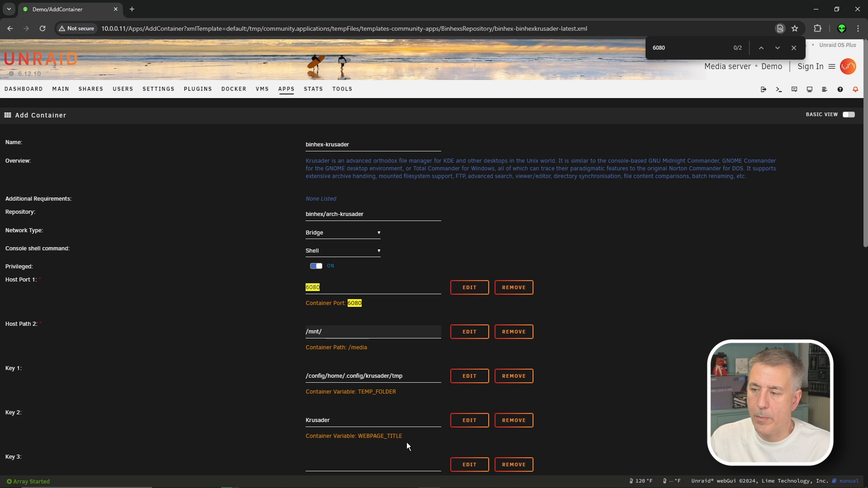
{"action": "left_click", "coordinate": [338, 417]}
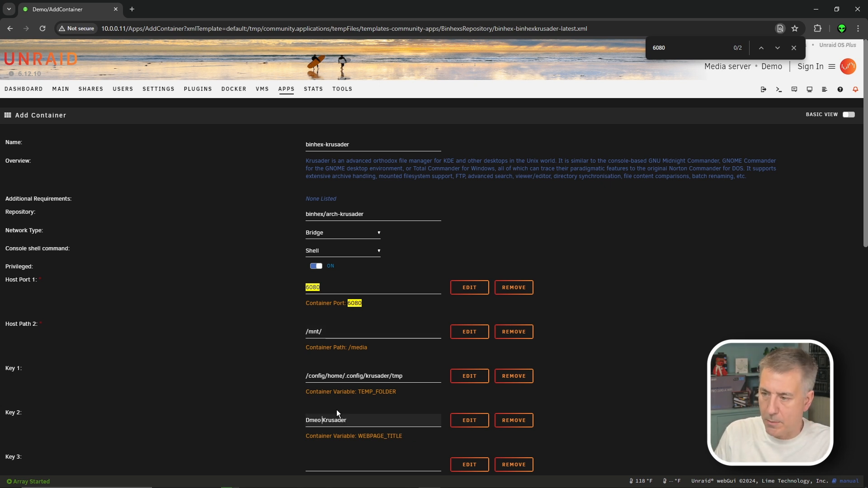
Step: Apply the container configuration, finish the installation and go to the Docker containers list
{"action": "scroll", "coordinate": [336, 409], "scroll_direction": "down", "scroll_amount": 11}
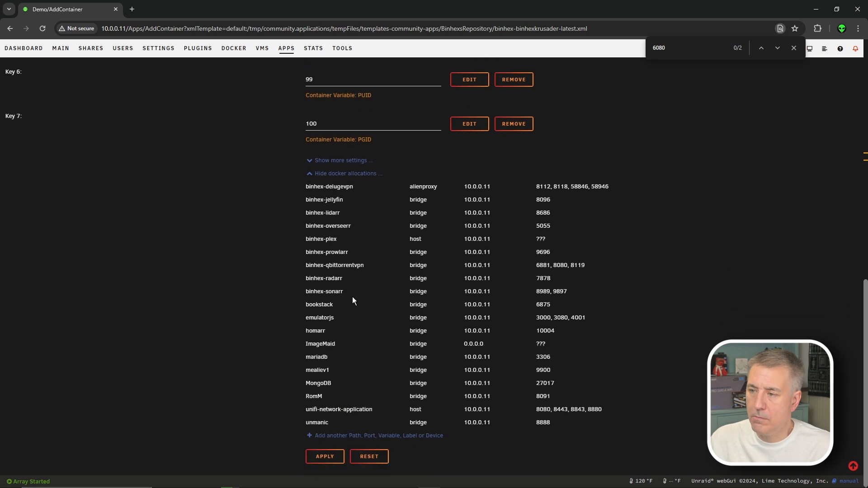
{"action": "left_click", "coordinate": [334, 456]}
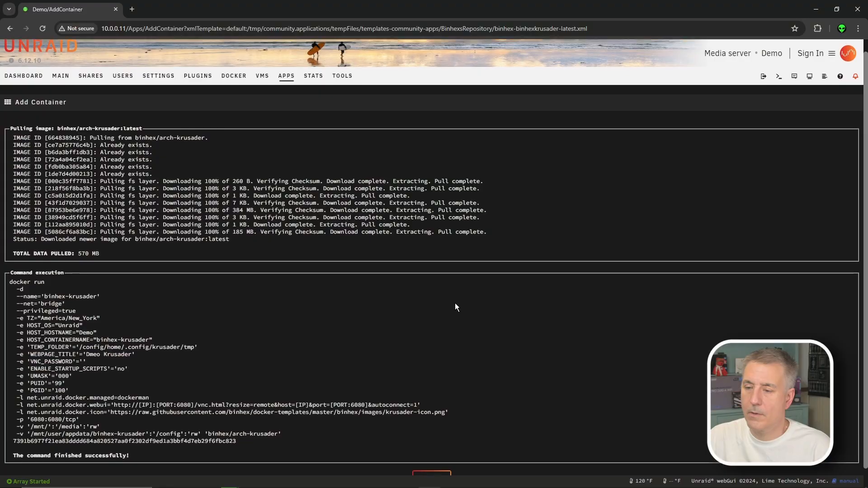
{"action": "scroll", "coordinate": [454, 304], "scroll_direction": "down", "scroll_amount": 1}
{"action": "left_click", "coordinate": [441, 459]}
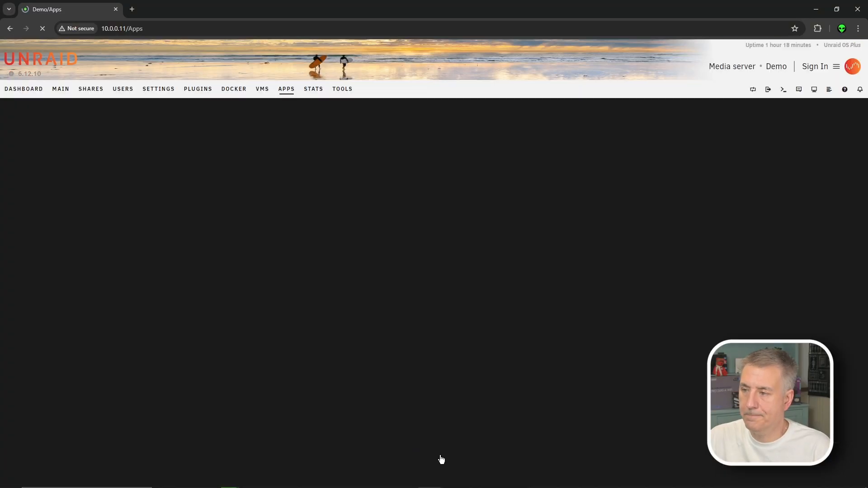
{"action": "left_click", "coordinate": [235, 89]}
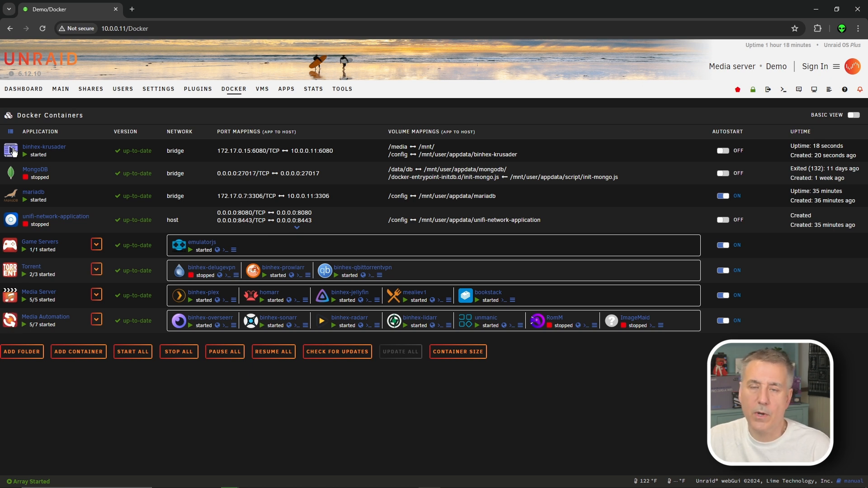
Step: Try to open the binhex-krusader container's web interface
{"action": "left_click", "coordinate": [13, 152]}
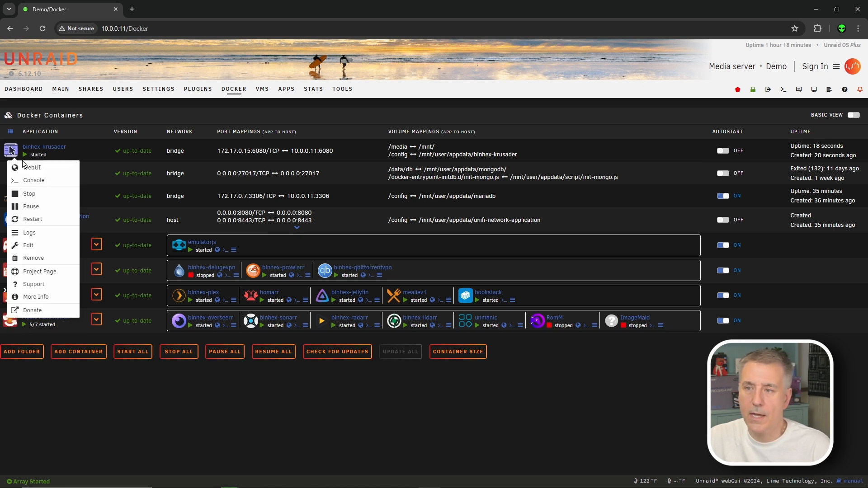
{"action": "left_click", "coordinate": [32, 168]}
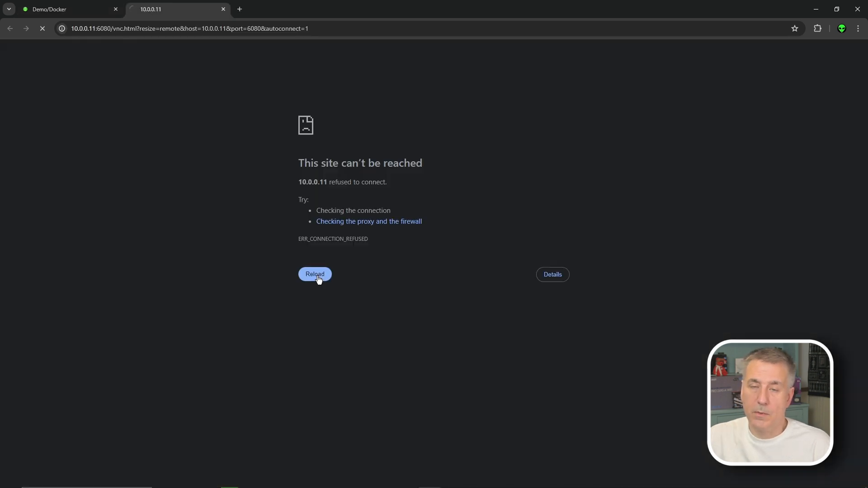
{"action": "key", "text": "ctrl+w"}
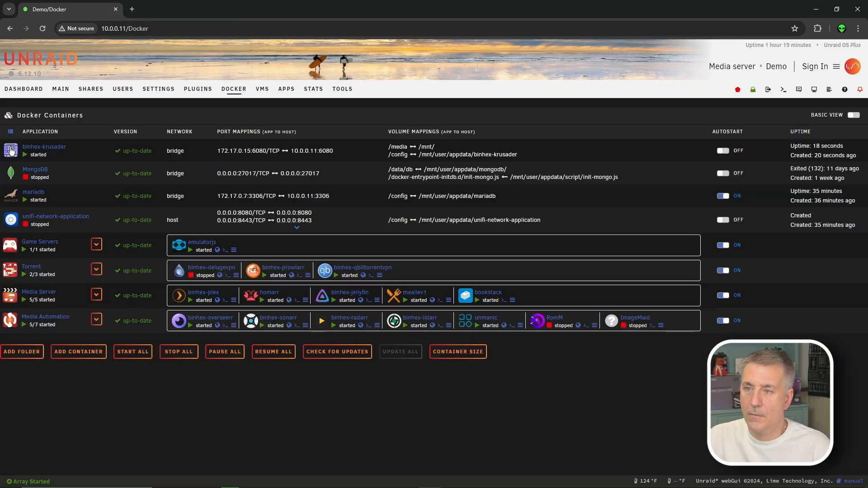
Step: Restart the binhex-krusader container and open its web interface
{"action": "left_click", "coordinate": [10, 150]}
{"action": "left_click", "coordinate": [43, 222]}
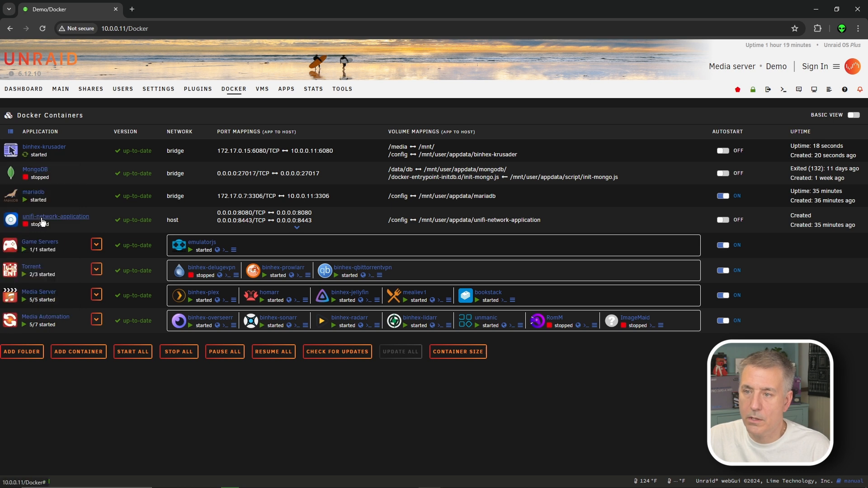
{"action": "left_click", "coordinate": [11, 150]}
{"action": "left_click", "coordinate": [25, 168]}
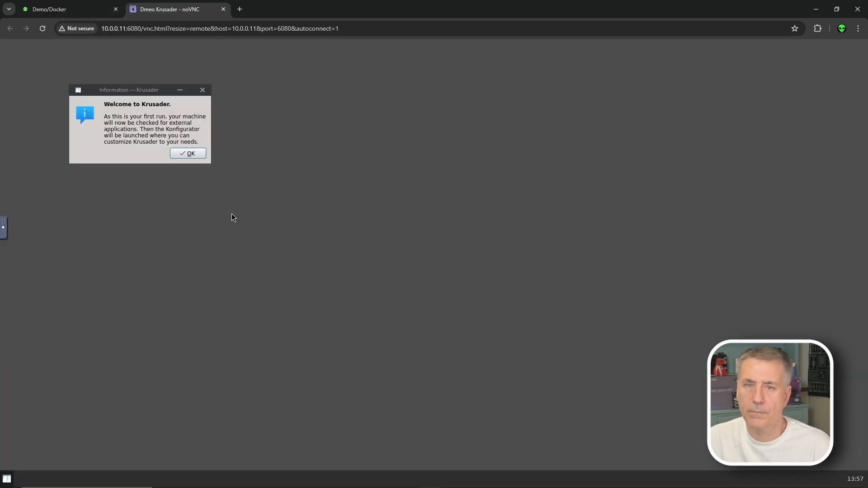
Step: Complete Krusader's first-run dialogs with the default startup settings and enlarge the file manager window
{"action": "left_click", "coordinate": [190, 153]}
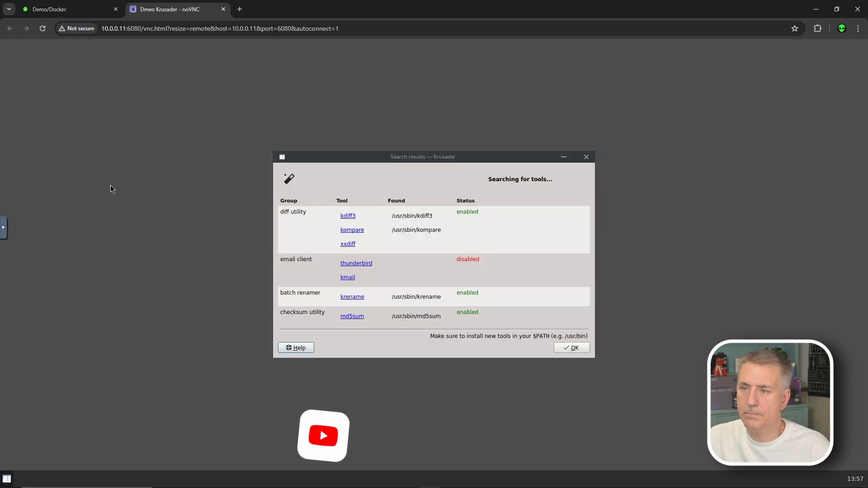
{"action": "left_click", "coordinate": [548, 379]}
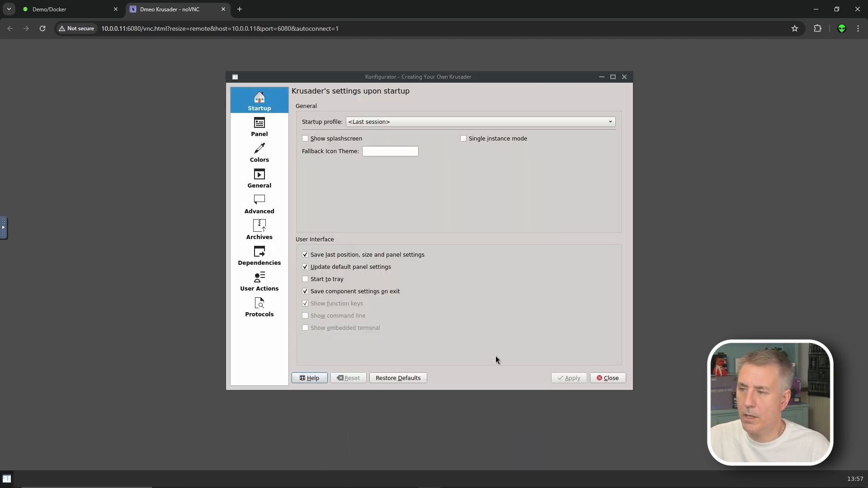
{"action": "left_click", "coordinate": [556, 379]}
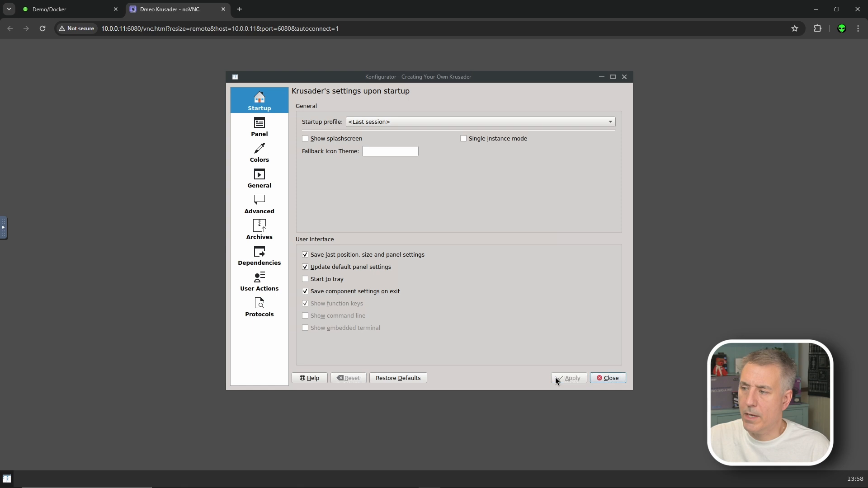
{"action": "left_click", "coordinate": [604, 381]}
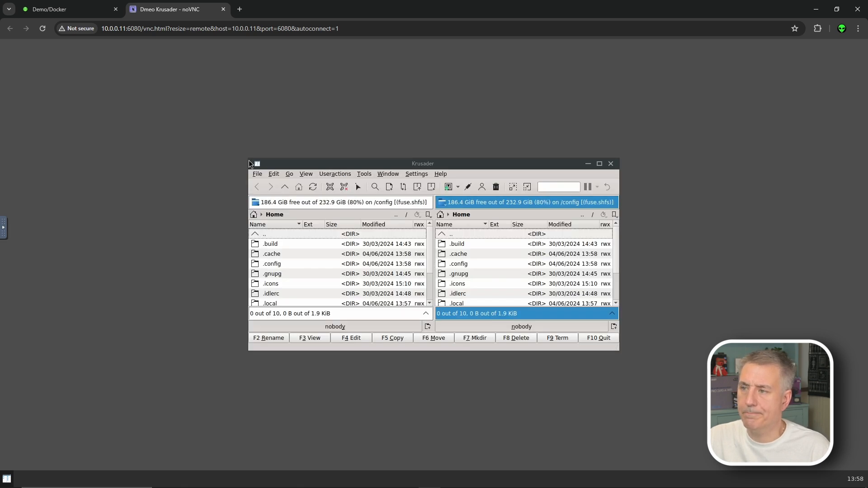
{"action": "left_click_drag", "start_coordinate": [246, 161], "coordinate": [267, 156]}
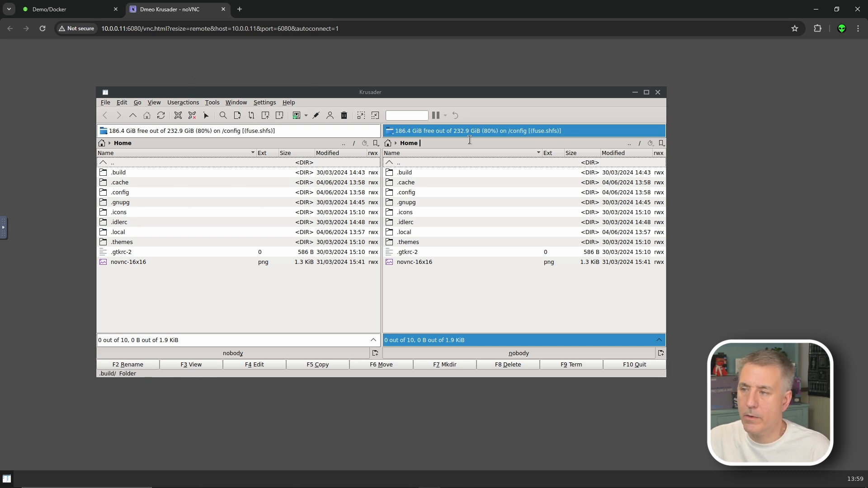
Step: Open the name of the .gtkrc-2.0 file for renaming and cancel the rename
{"action": "mouse_move", "coordinate": [256, 212]}
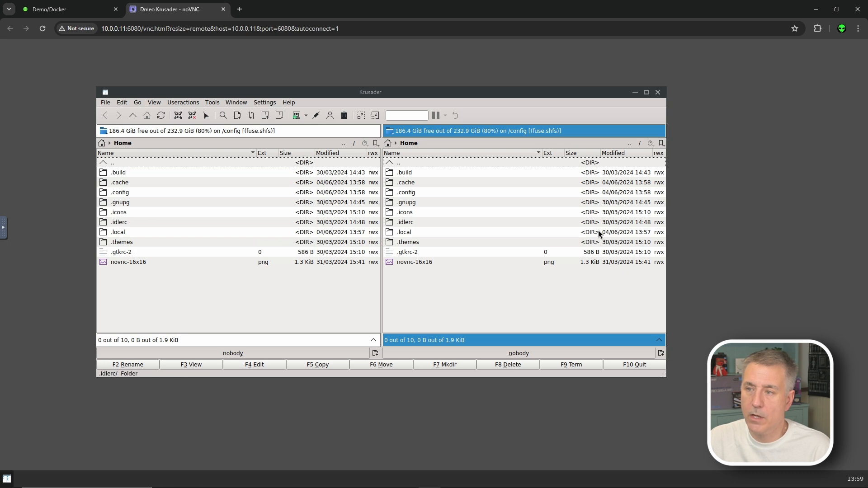
{"action": "left_click", "coordinate": [495, 194]}
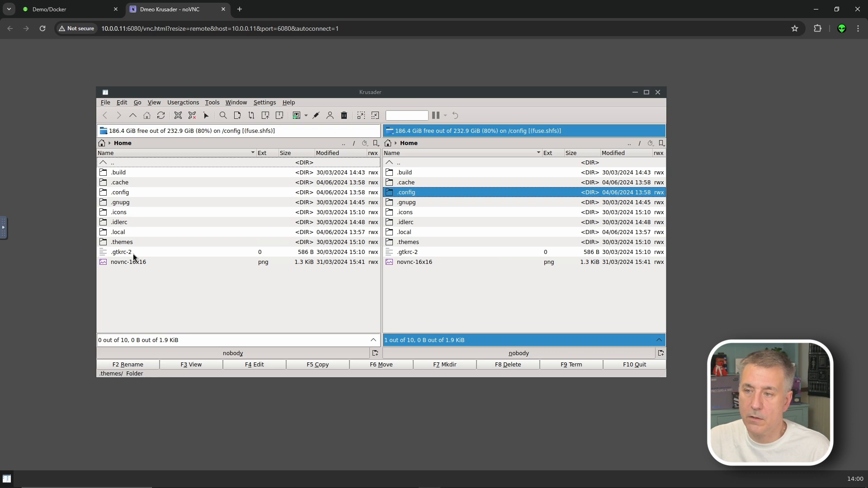
{"action": "left_click", "coordinate": [120, 255]}
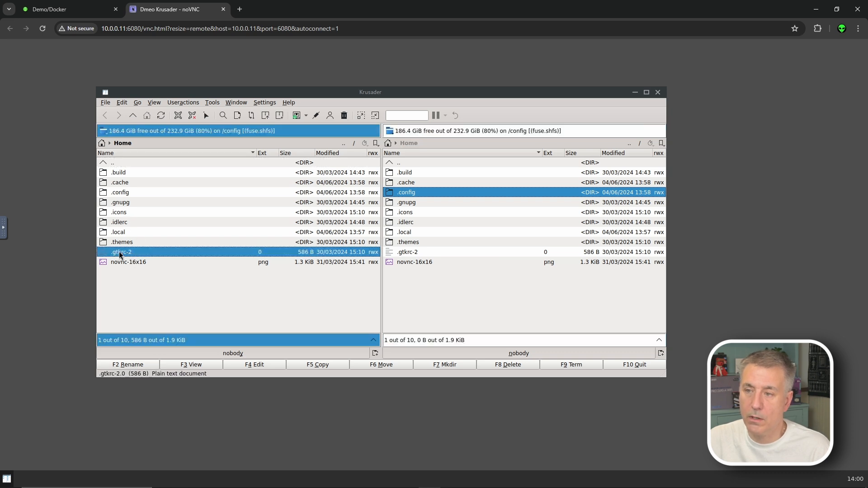
{"action": "left_click", "coordinate": [126, 366]}
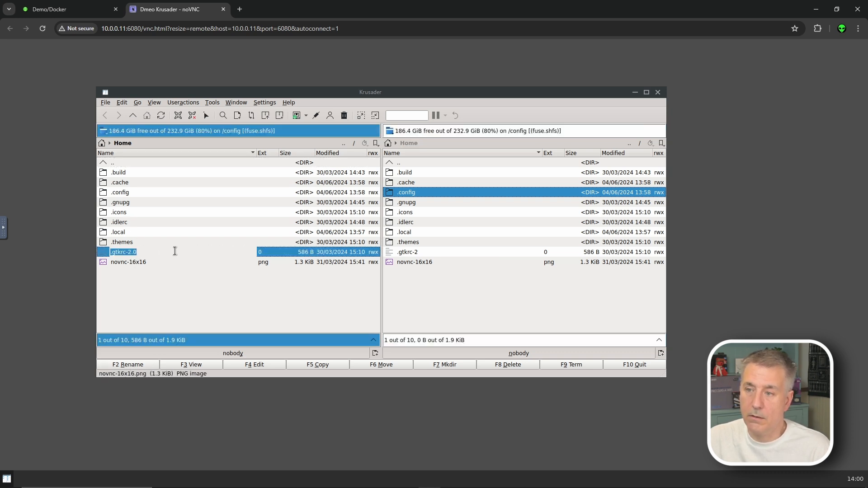
{"action": "key", "text": "Escape"}
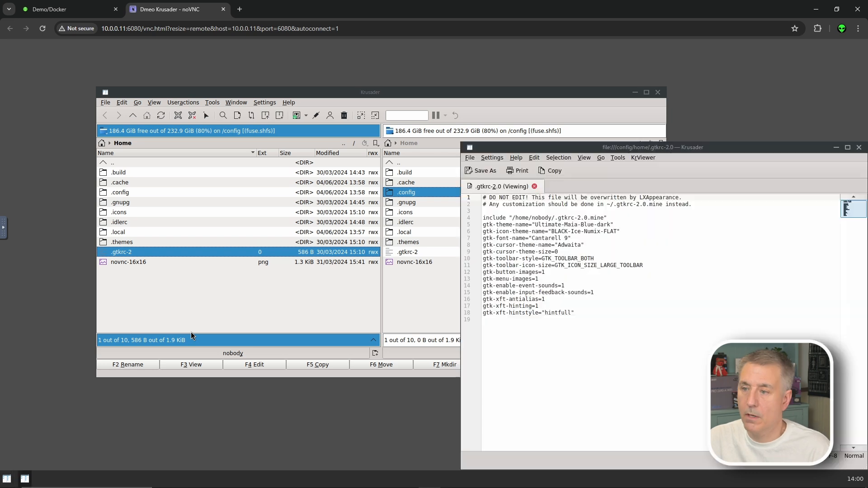
Step: View the contents of the .gtkrc-2.0 file, then open it in the editor and close it without edits
{"action": "left_click_drag", "start_coordinate": [707, 150], "coordinate": [660, 146]}
{"action": "left_click", "coordinate": [812, 144]}
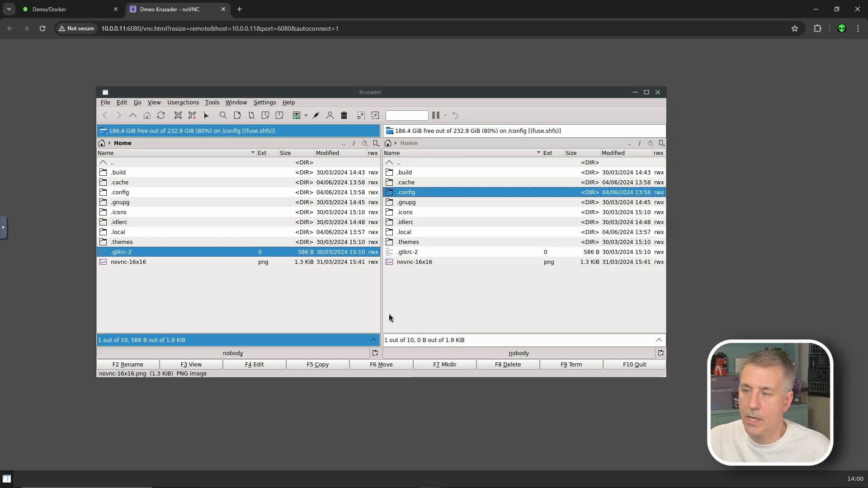
{"action": "left_click", "coordinate": [252, 367]}
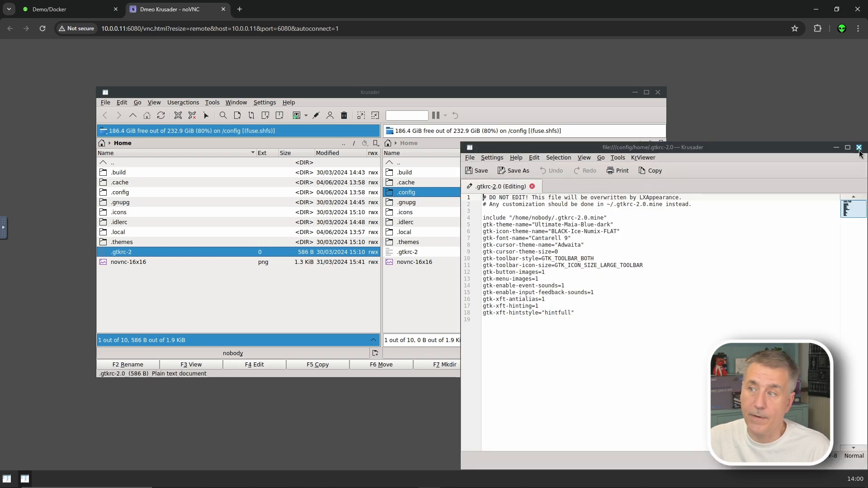
{"action": "left_click", "coordinate": [859, 148]}
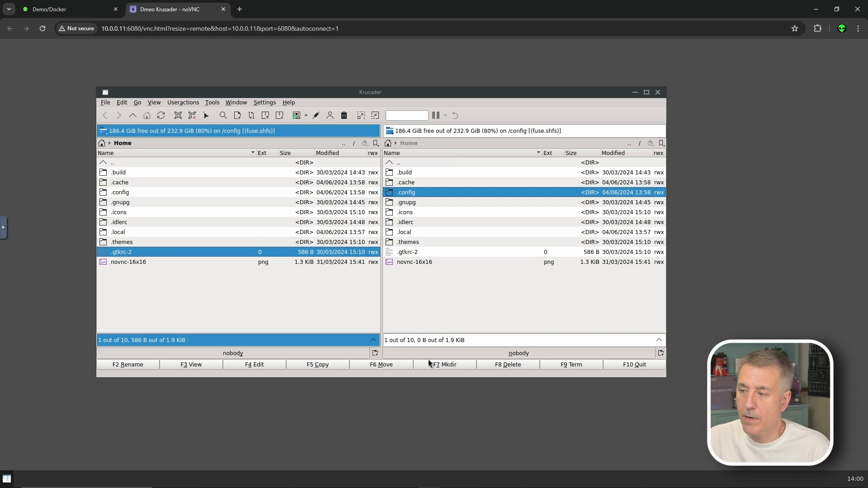
Step: Select the .icons folder and open a terminal window from the Krusader home folder
{"action": "left_click", "coordinate": [125, 216]}
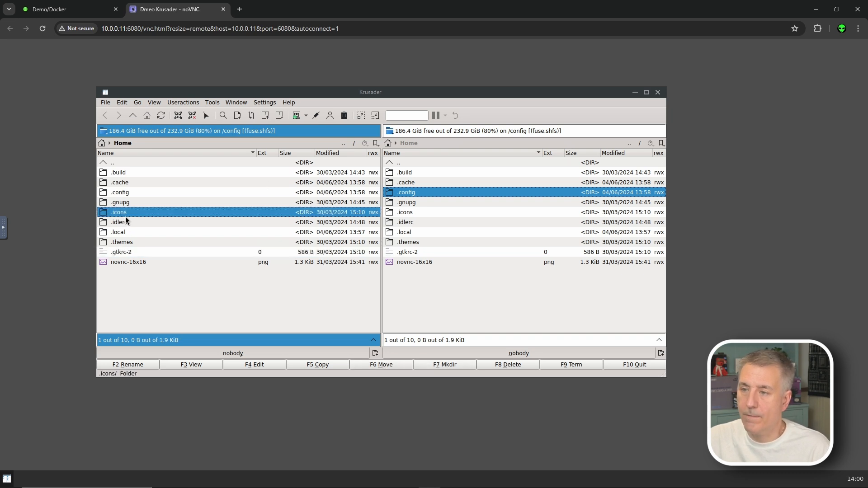
{"action": "left_click", "coordinate": [447, 286]}
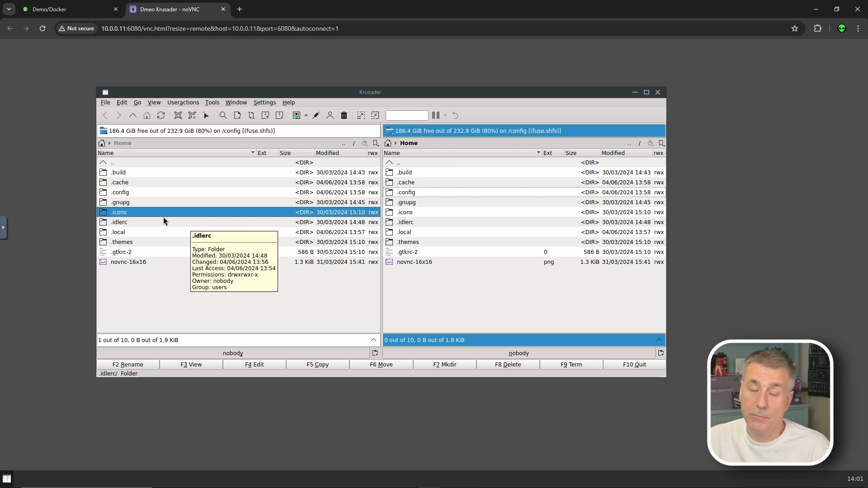
{"action": "left_click", "coordinate": [571, 366]}
{"action": "left_click_drag", "start_coordinate": [680, 270], "coordinate": [583, 178]}
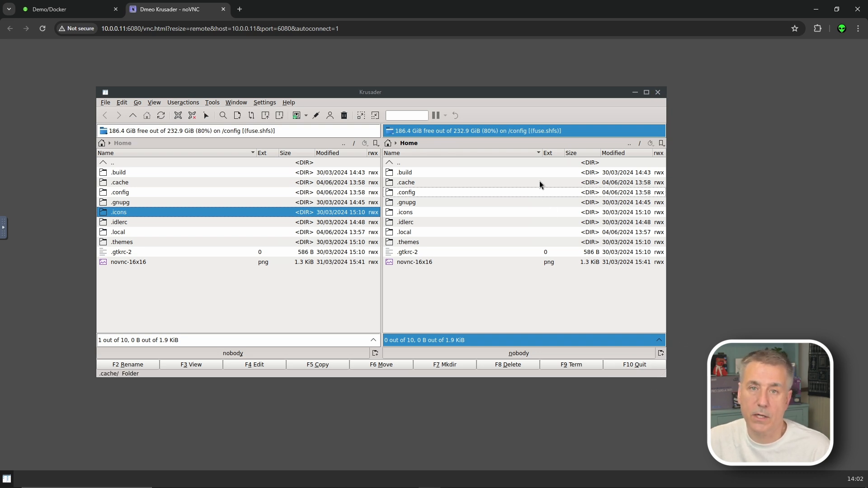
Step: Close the Krusader page and reopen the web interface of the binhex-krusader container
{"action": "left_click", "coordinate": [223, 10]}
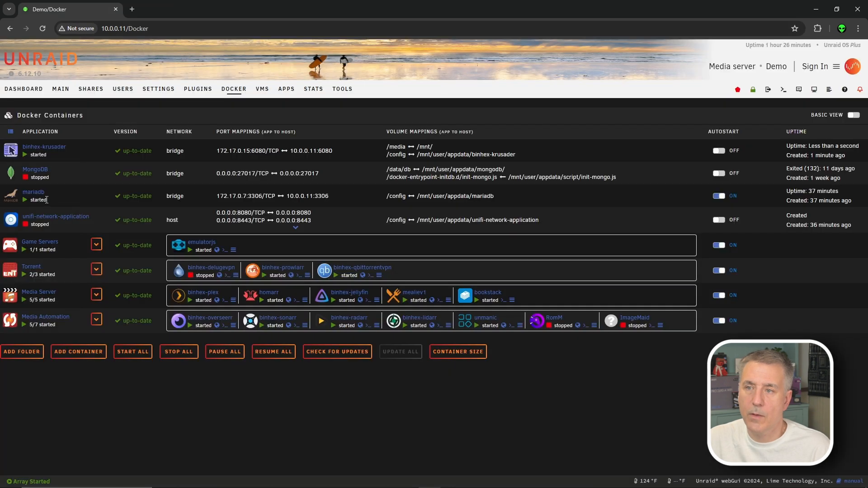
{"action": "left_click", "coordinate": [13, 152]}
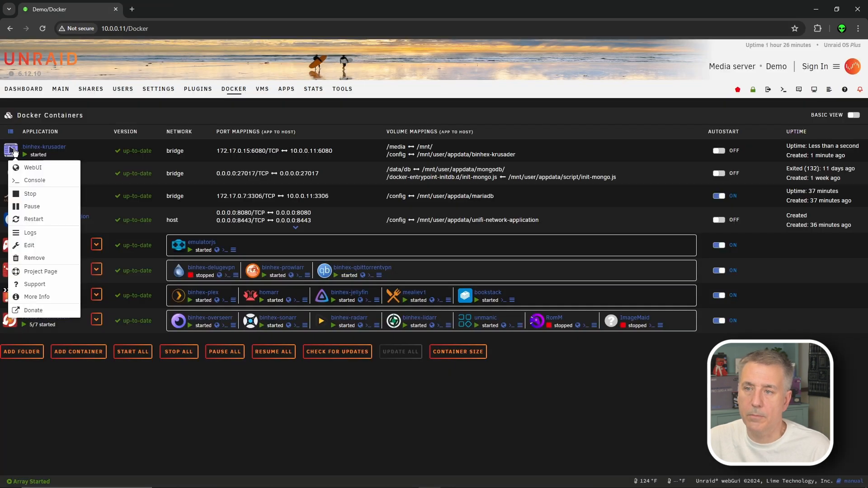
{"action": "left_click", "coordinate": [45, 168]}
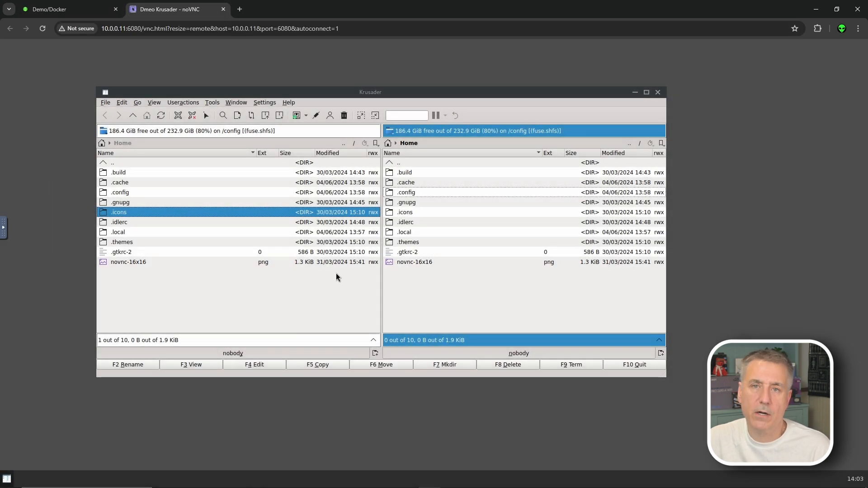